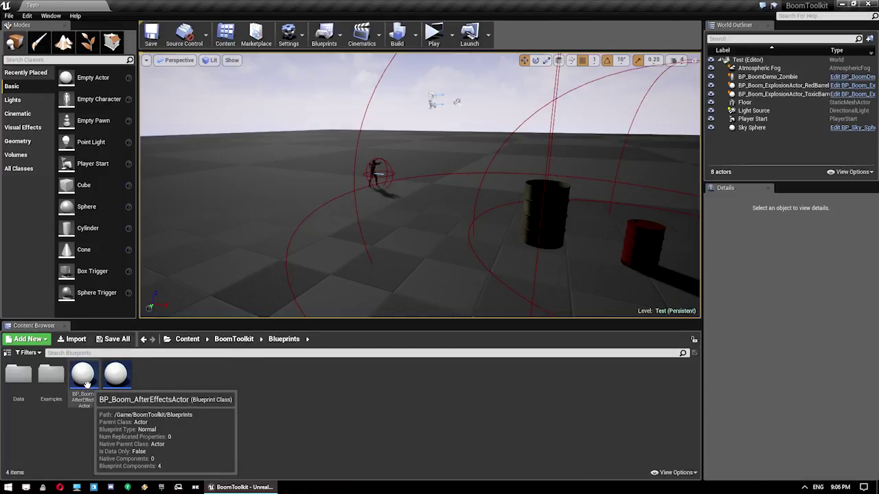
Step: Select the floating toxic barrel and snap it down onto the floor
right_click_drag(302, 219, 312, 220)
right_click_drag(371, 149, 407, 148)
left_click(391, 179)
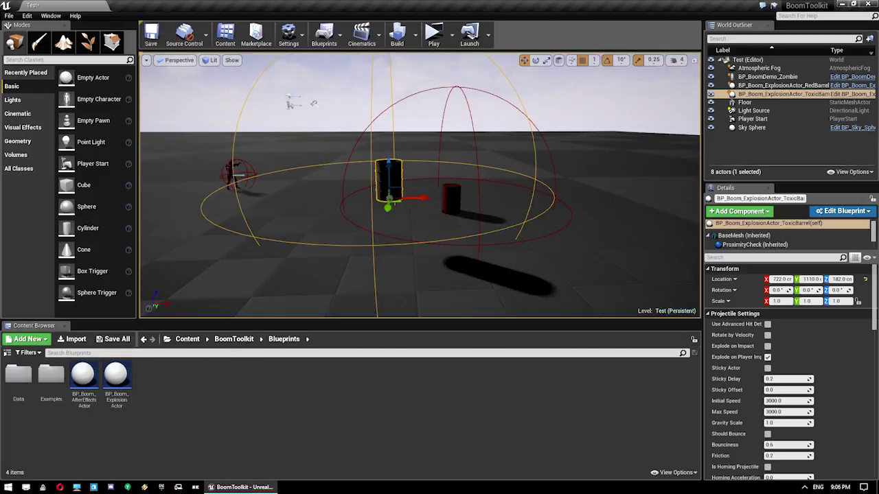
mouse_move(389, 164)
left_mouse_down()
mouse_move(390, 237)
mouse_move(390, 159)
left_mouse_up()
key("End")
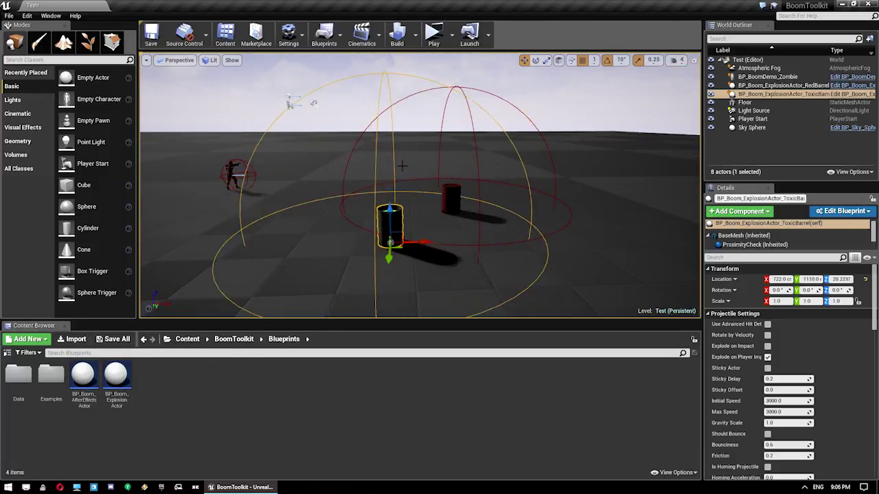
Step: Run the level in the standalone game preview, back away from the zombie, and shoot the toxic barrel
left_click(440, 40)
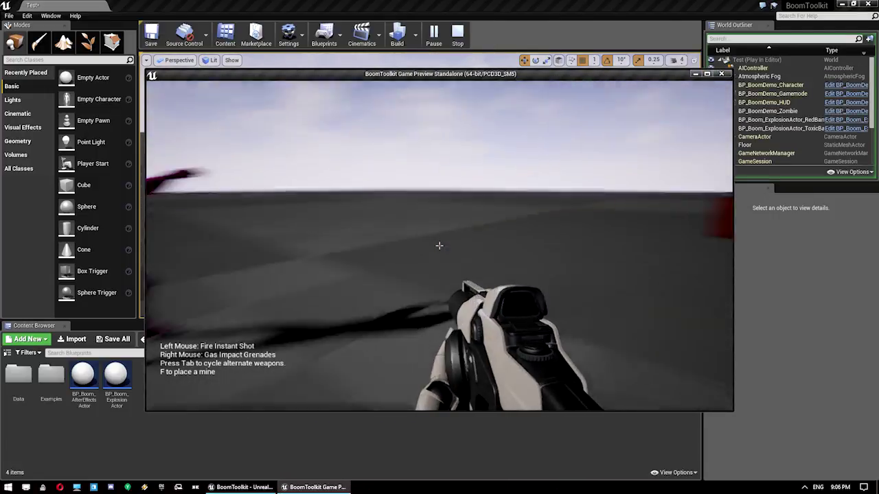
left_click(438, 245)
key("s")
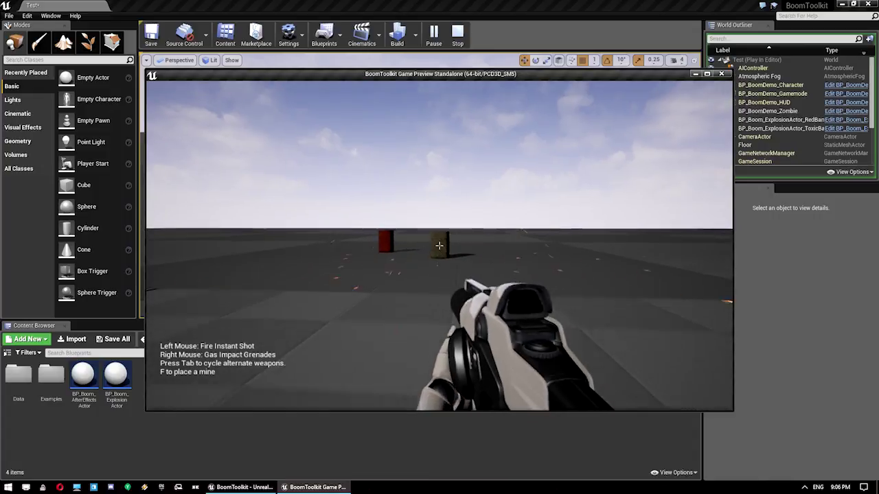
left_click(440, 246)
Step: Walk in and out of the barrel's toxic gas cloud to test its damage, and end the game preview
key("w")
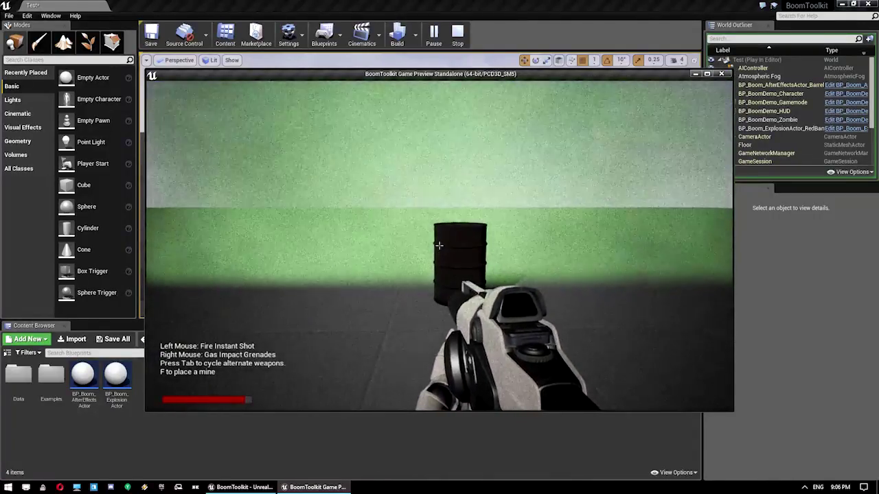
key("s")
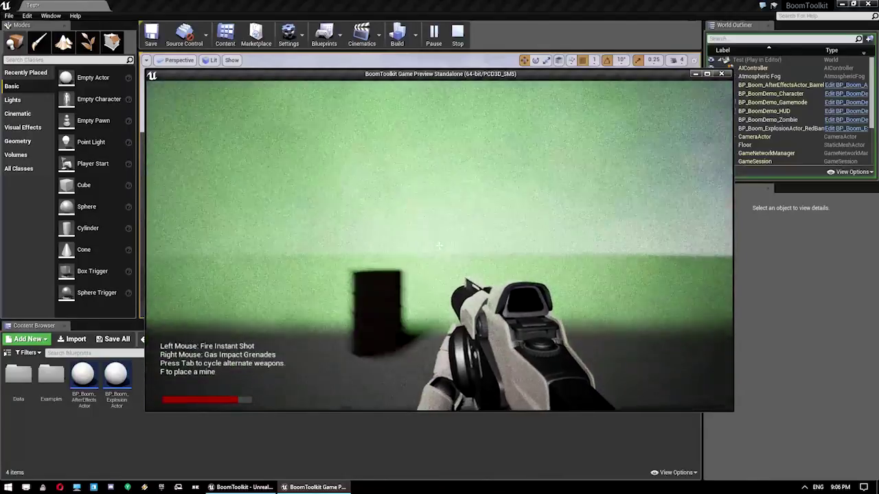
key("s")
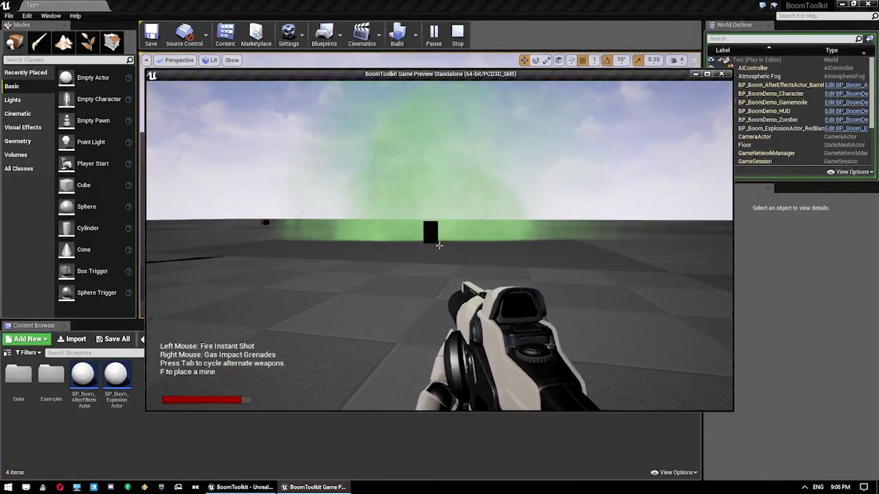
key("w")
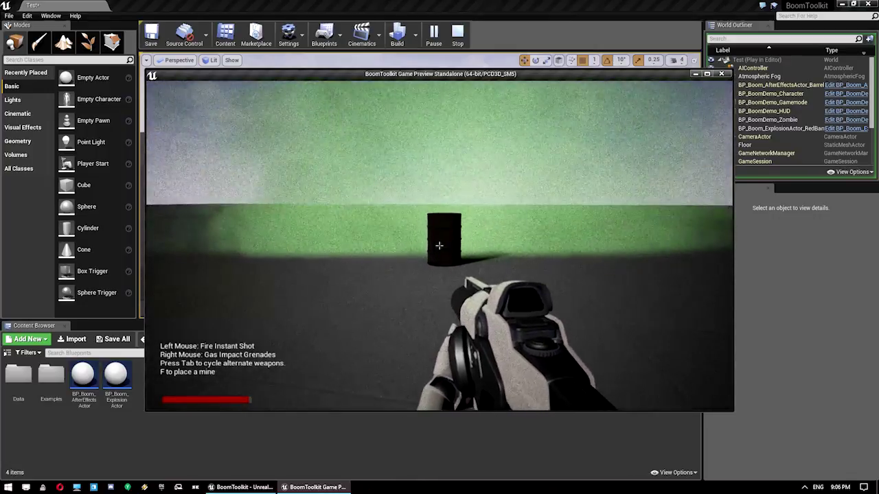
key("w")
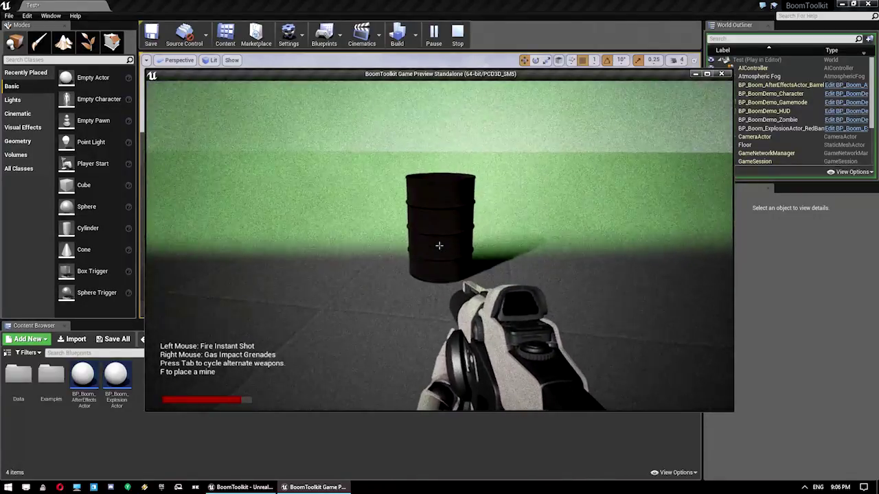
key("s")
key("s")
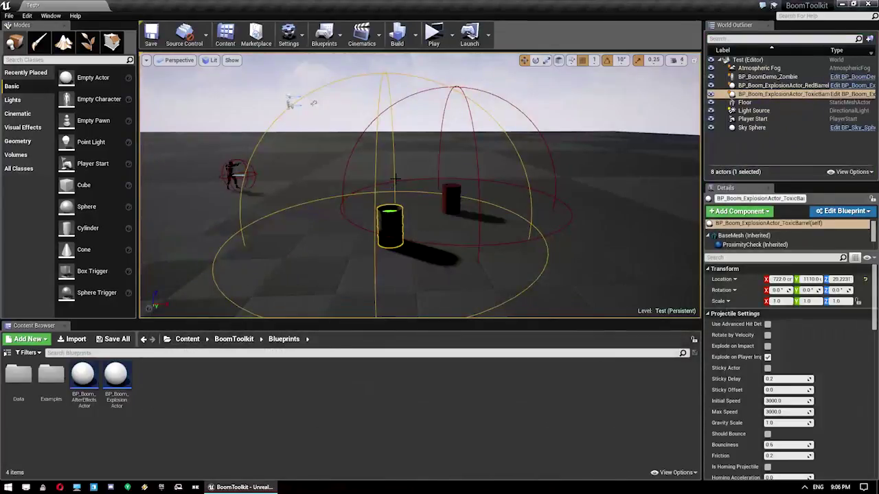
Step: Create a child blueprint class of BP_Boom_AfterEffectsActor named ExampleAE
left_click(83, 373)
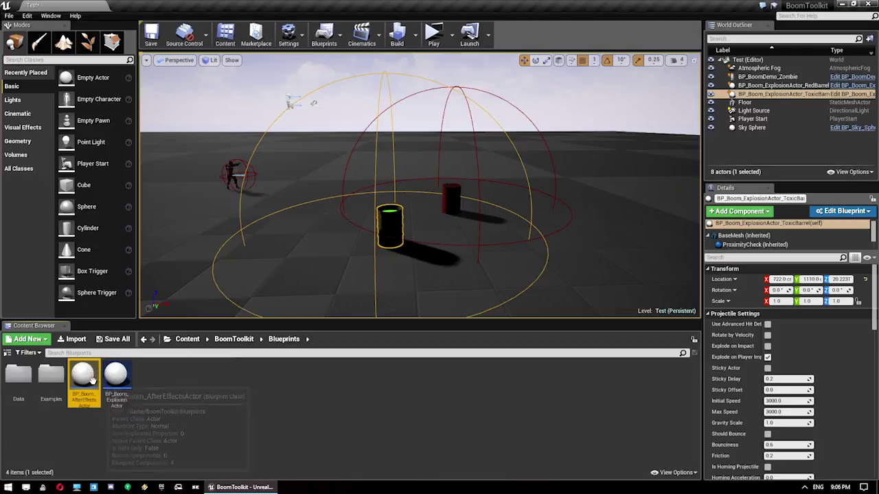
right_click(87, 374)
left_click(175, 197)
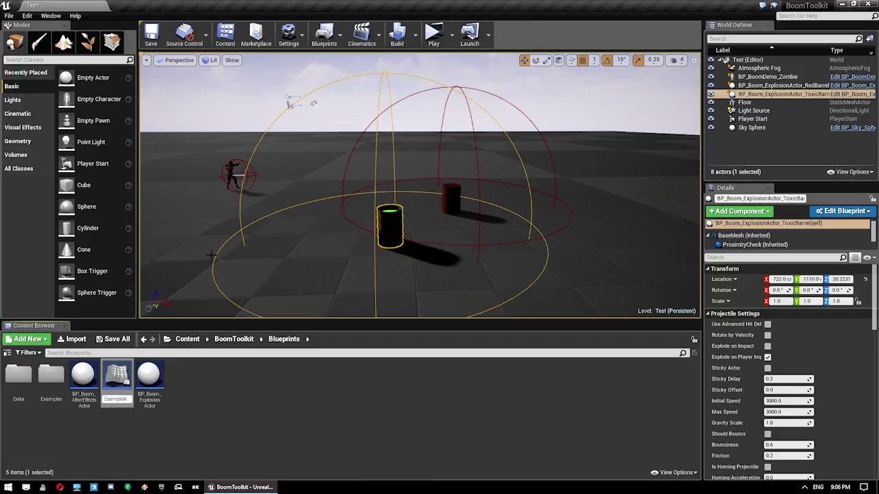
key("Return")
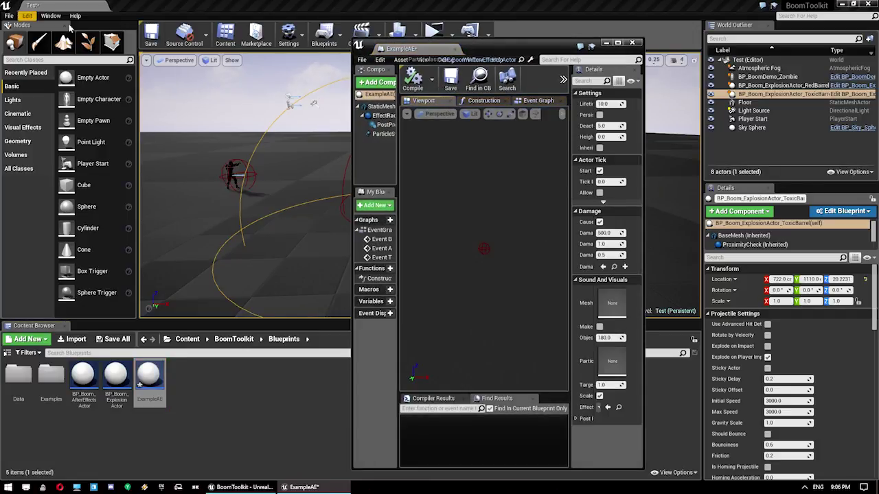
Step: Reopen the ExampleAE blueprint with only its class defaults shown and examine its Lifetime setting
left_click(631, 44)
double_click(149, 378)
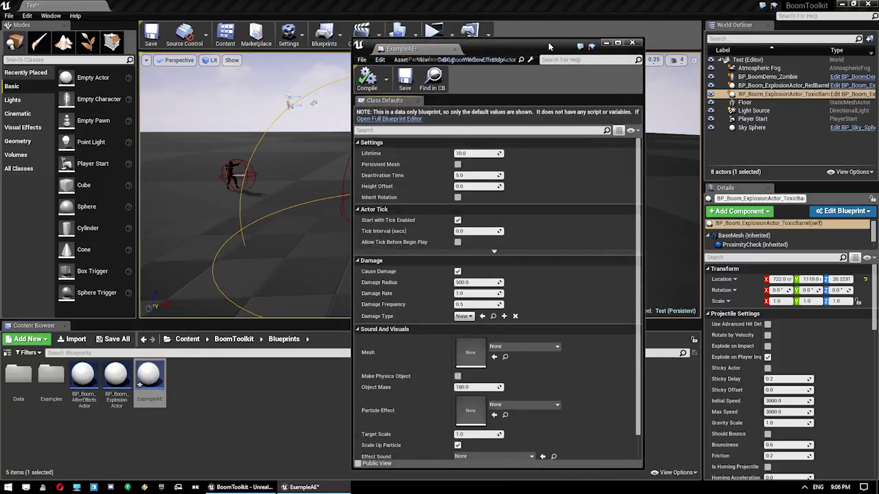
left_click_drag(549, 45, 678, 28)
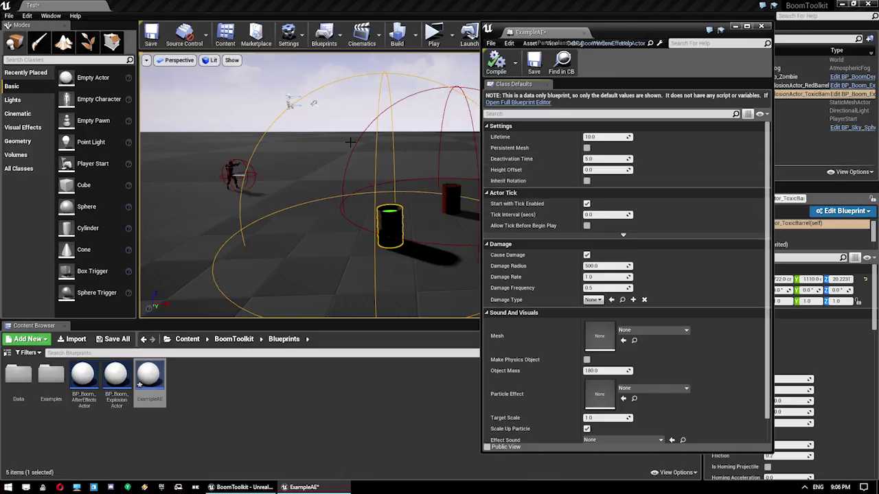
left_click(616, 138)
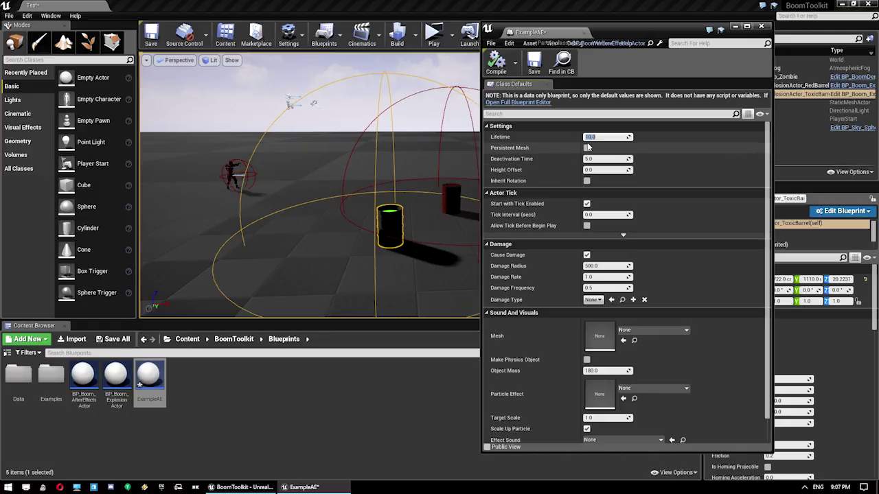
Step: Locate and open the toxic barrel's assigned After Effects Actor blueprint, and set its Lifetime to 5.0
right_click_drag(393, 167, 440, 167)
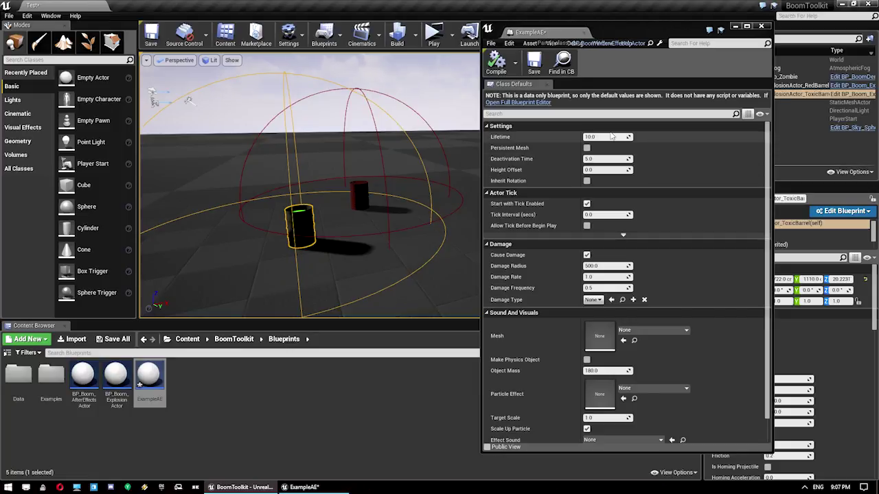
left_click_drag(342, 197, 344, 178)
left_click_drag(631, 41, 547, 62)
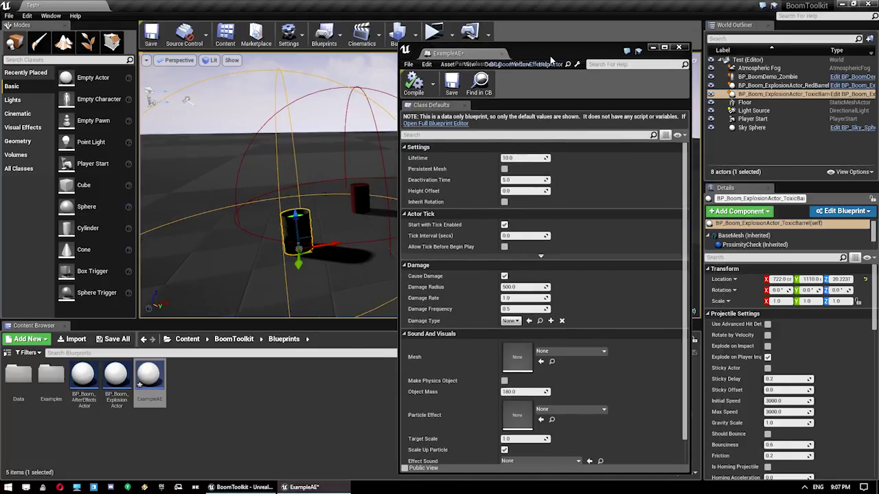
scroll(789, 343, "down", 10)
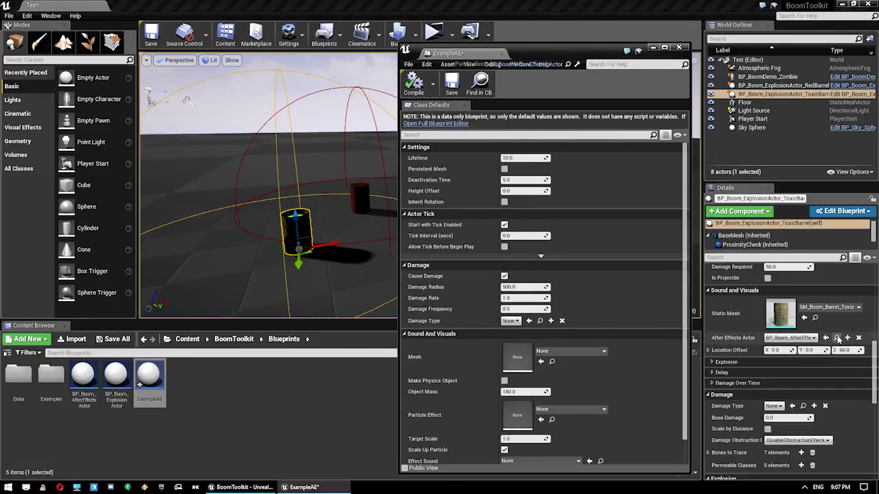
left_click(836, 337)
double_click(49, 374)
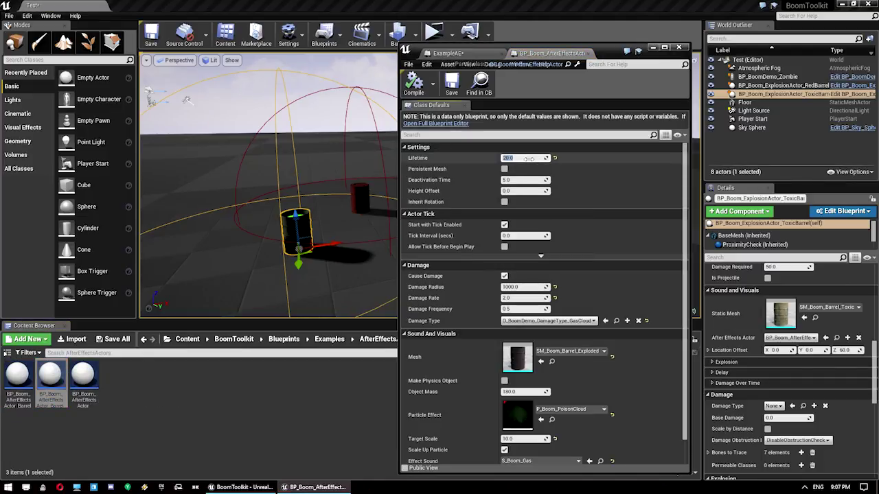
key("Return")
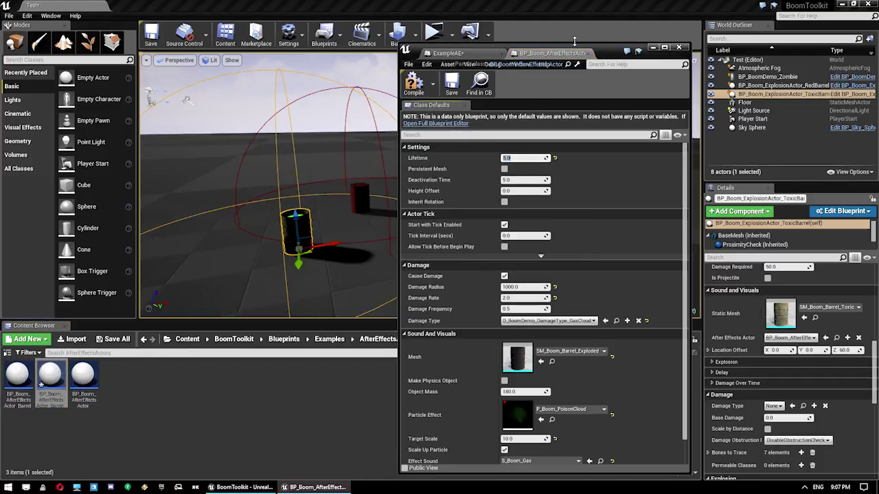
Step: Clear space beside the blueprint window and play the level from a floor spot in front of the barrels
left_click_drag(602, 52, 704, 53)
scroll(357, 236, "down", 2)
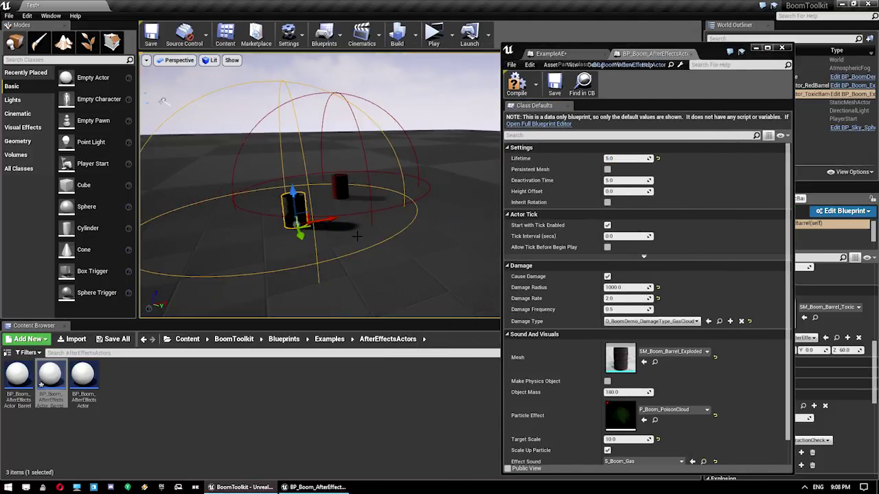
scroll(356, 285, "down", 1)
right_click(356, 285)
left_click(384, 457)
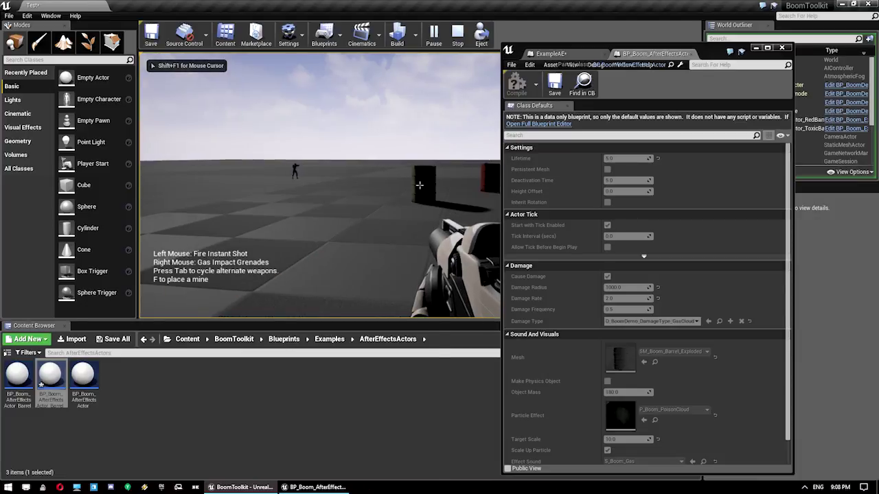
Step: Uncover the running game, shoot the toxic barrel to test how long its after-effects last, and stop playing
key("super")
left_click(718, 54)
left_click_drag(719, 53, 835, 53)
key("super")
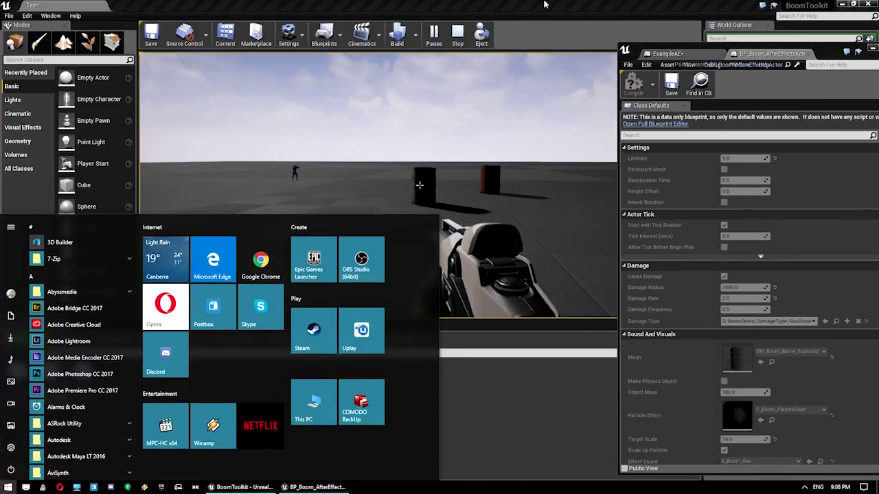
left_click(545, 4)
left_click(461, 187)
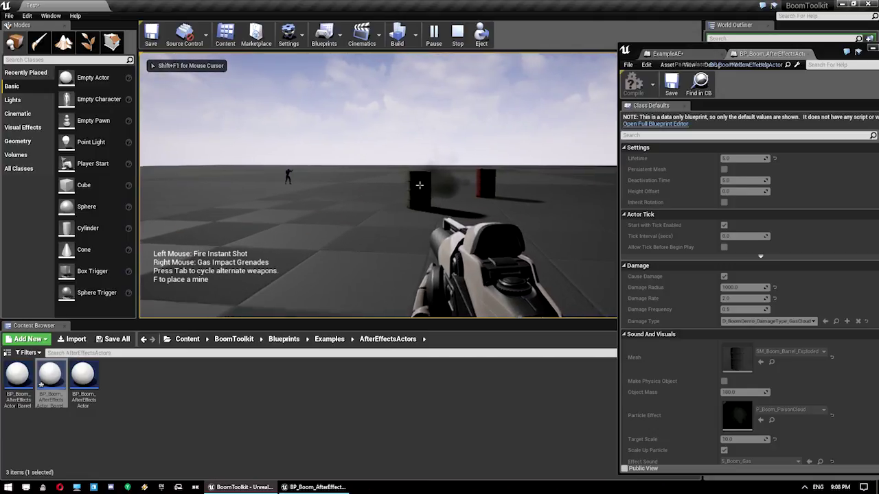
left_click(419, 185)
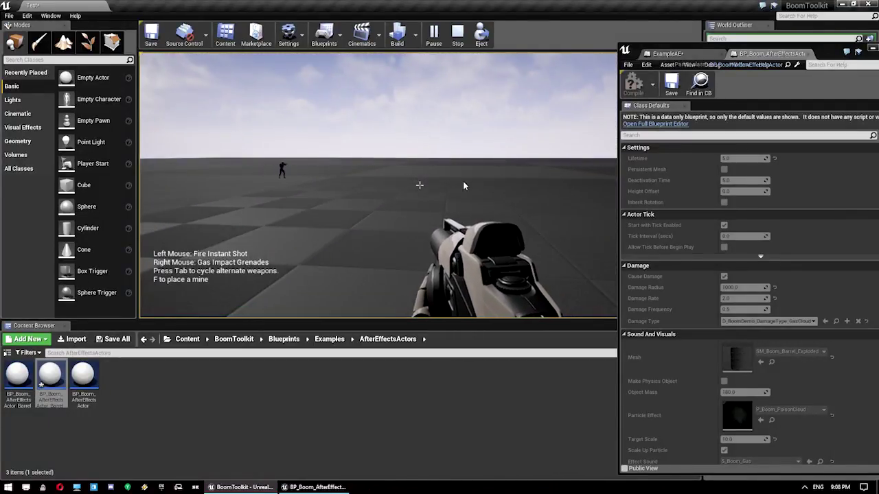
key("Escape")
Step: Set the toxic barrel after-effects blueprint's Lifetime to 20.0, close that blueprint, and place the ExampleAE window beside the viewport
double_click(833, 55)
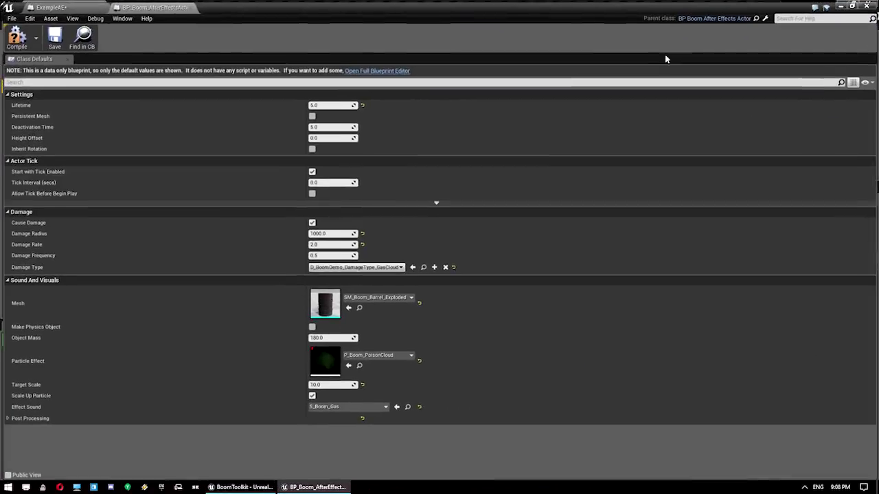
left_click(361, 104)
key("Return")
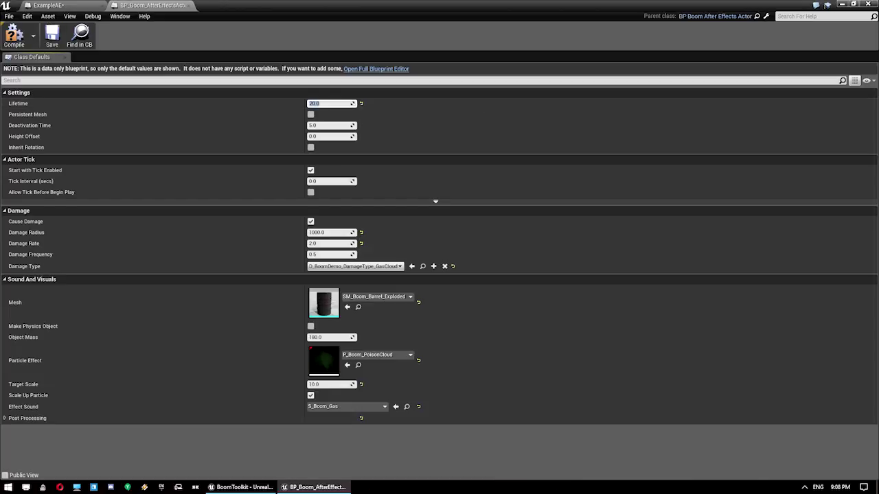
left_click(191, 5)
left_click_drag(227, 15, 652, 29)
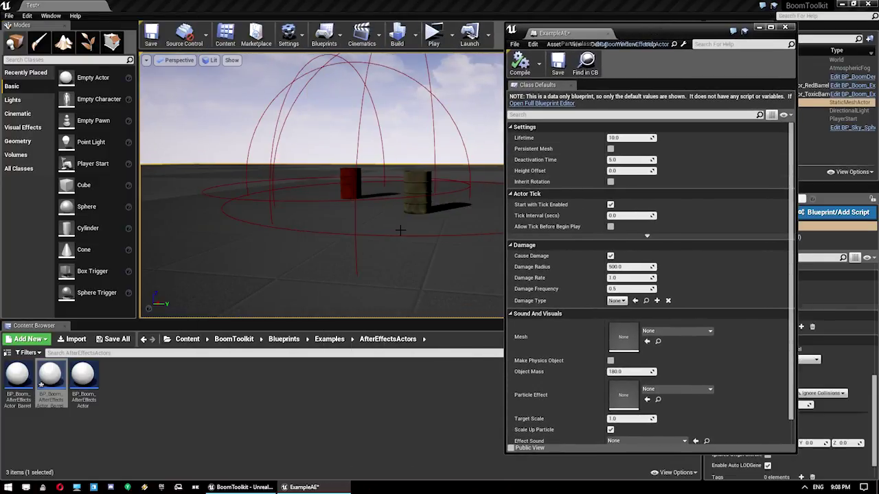
Step: Select the toxic barrel, lift it slightly above the floor, and put it back on the ground
left_click_drag(400, 229, 424, 209)
left_click(366, 203)
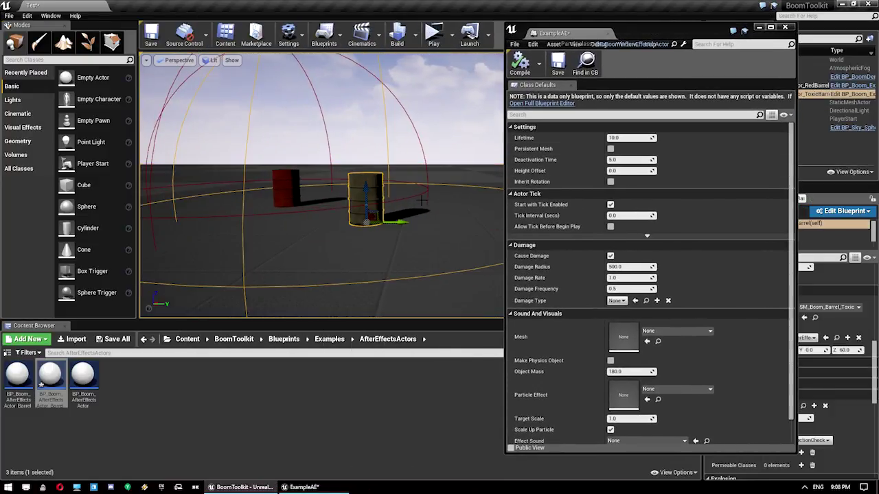
left_click_drag(388, 189, 412, 192)
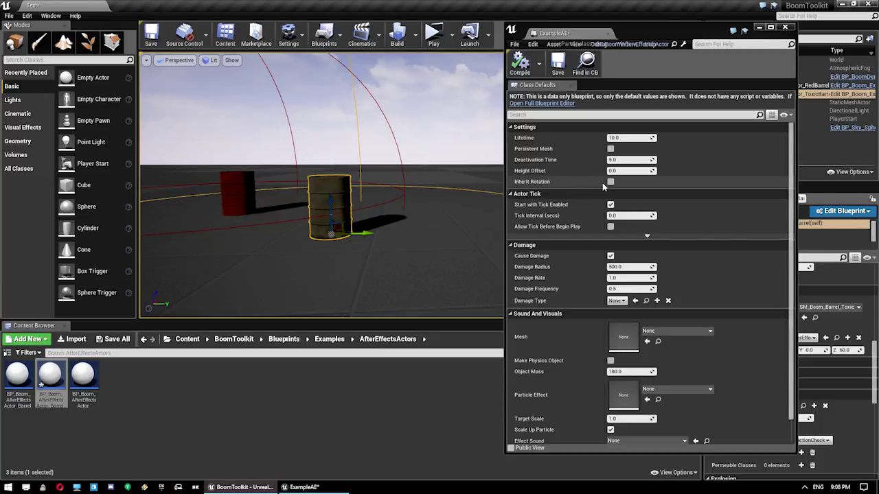
left_click_drag(411, 213, 399, 199)
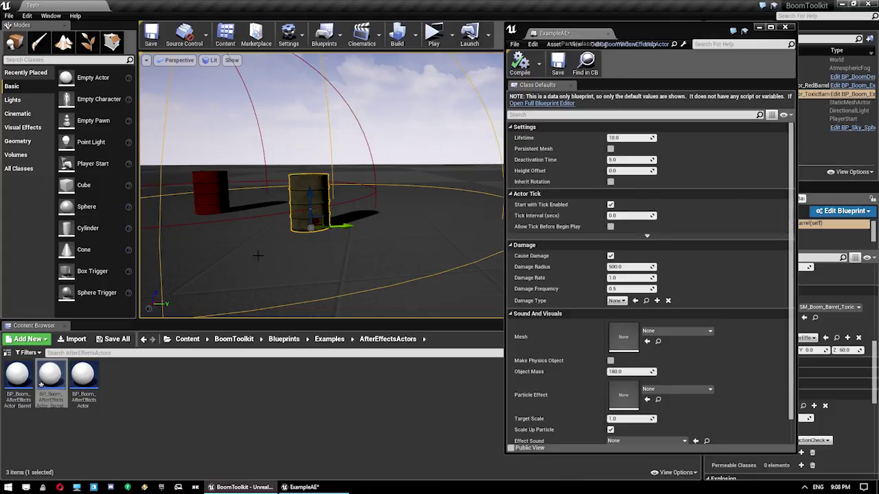
scroll(295, 228, "up", 2)
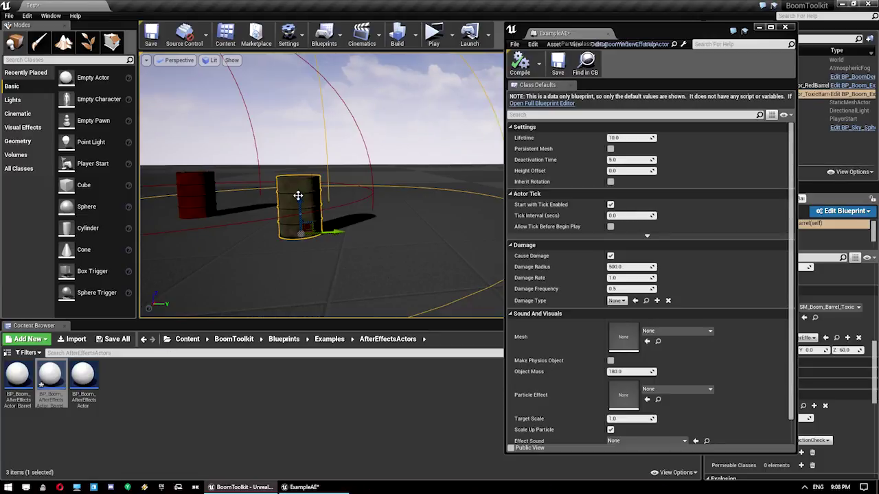
left_click_drag(300, 197, 305, 173)
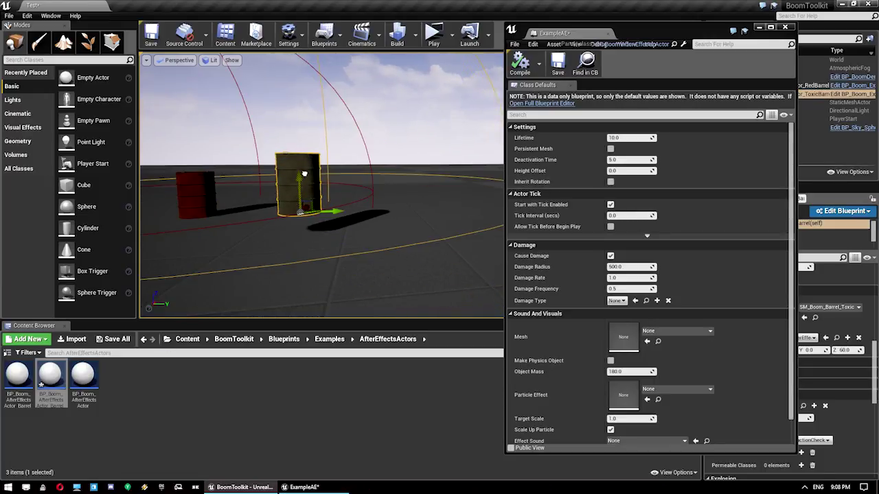
right_click_drag(302, 184, 302, 184)
key("q")
middle_click_drag(302, 184, 301, 178)
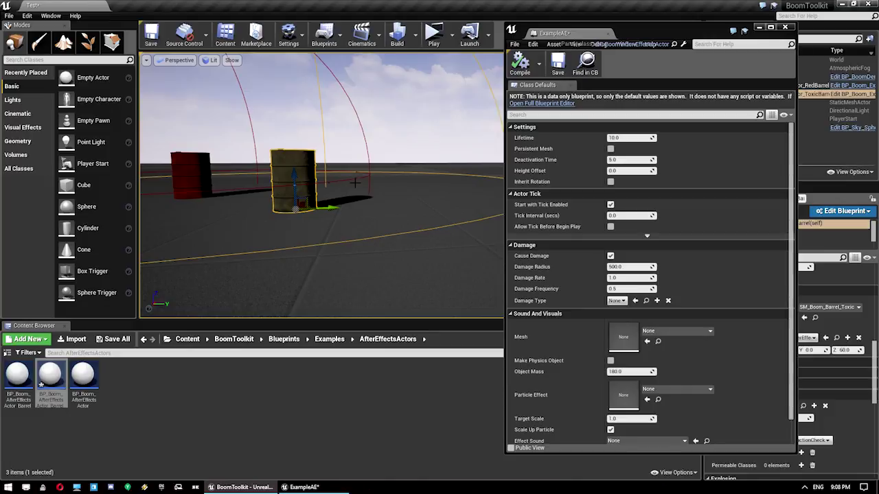
Step: Collapse the Settings and Actor Tick categories of the ExampleAE blueprint
middle_click_drag(392, 184, 366, 181)
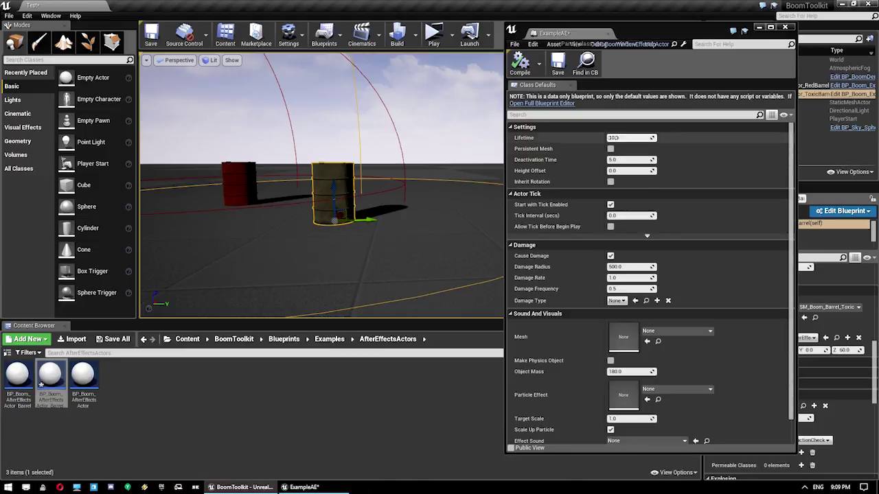
left_click(535, 129)
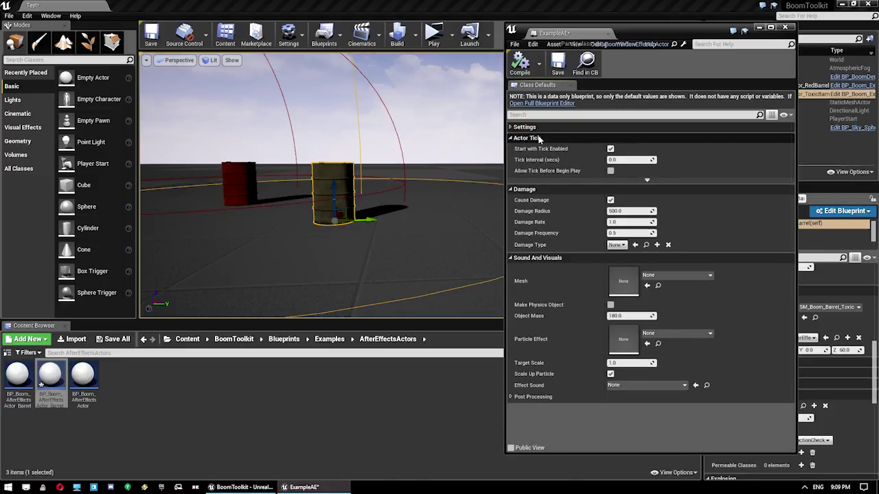
left_click(539, 138)
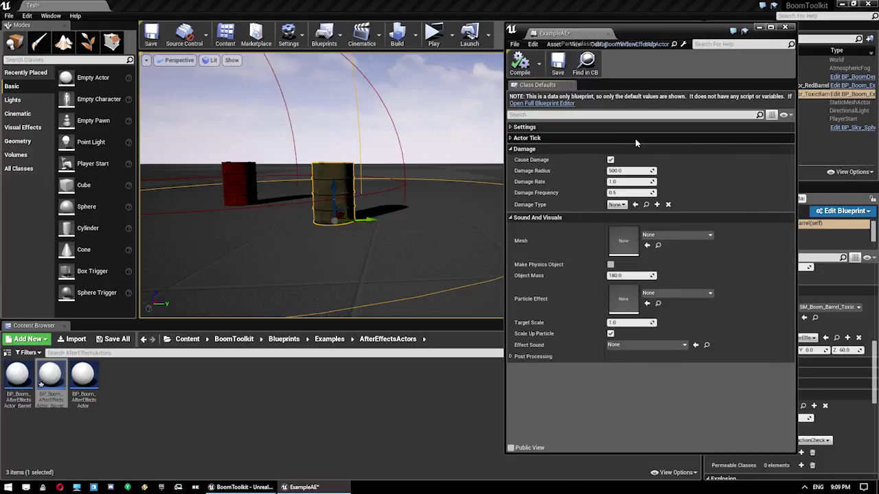
Step: Check which damage types ExampleAE can use without changing the Damage Type, and collapse the Damage category
left_click_drag(464, 199, 463, 211)
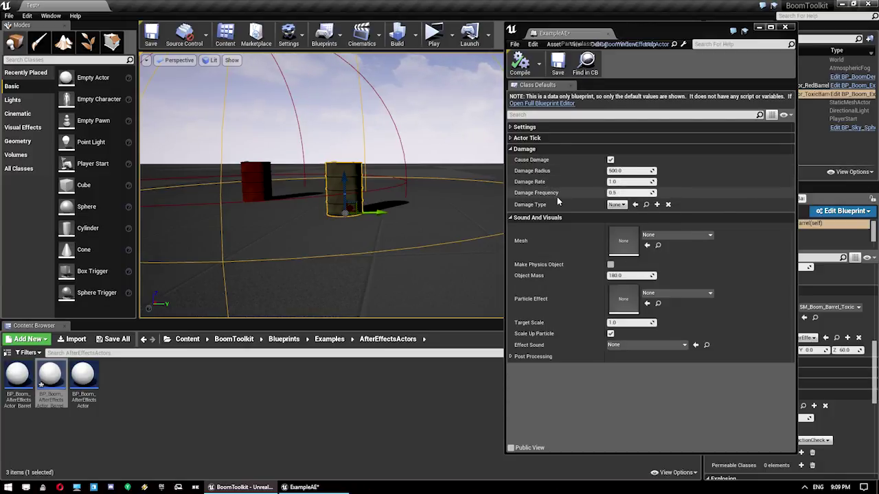
left_click(623, 204)
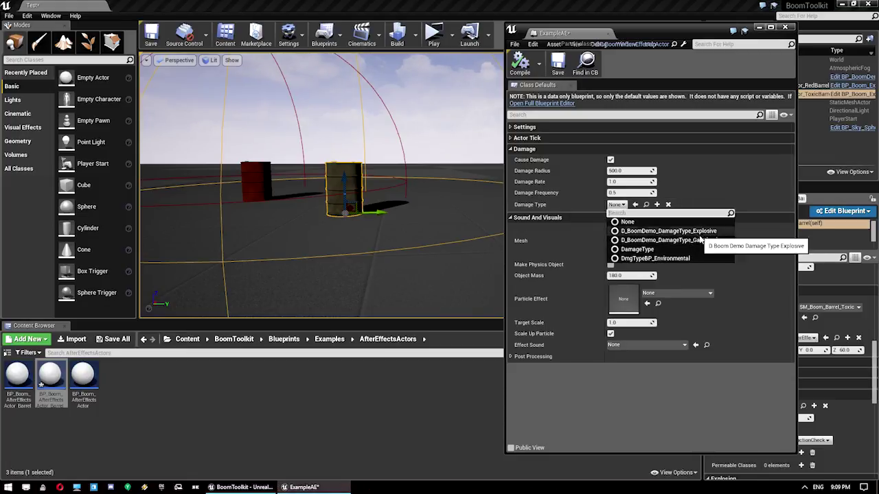
left_click(622, 205)
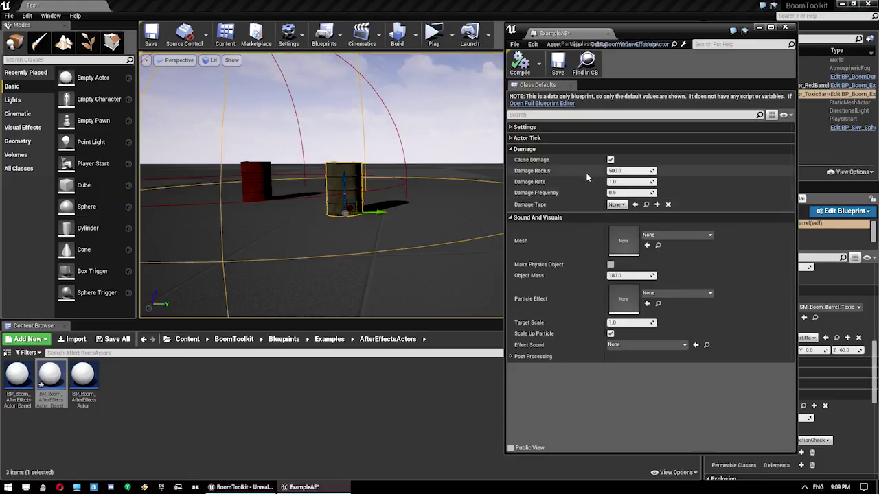
left_click(564, 146)
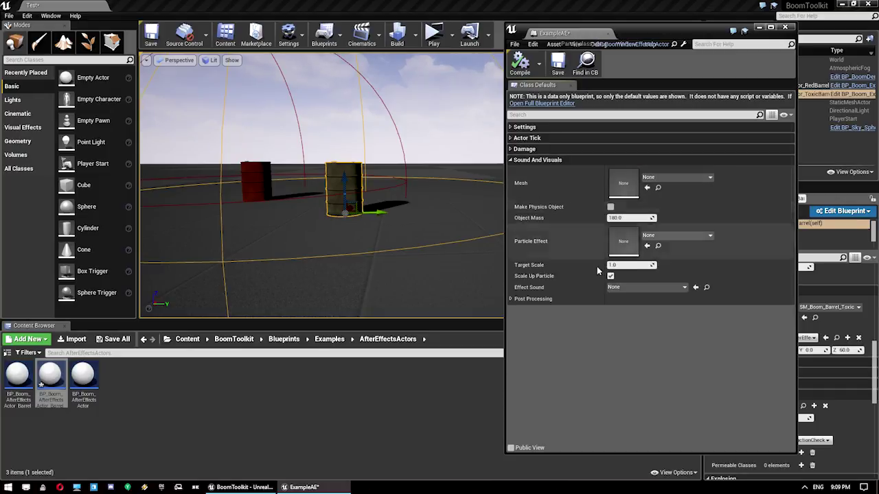
Step: Look through the assets available for ExampleAE's Mesh and Particle Effect, leaving both settings at None
left_click(669, 178)
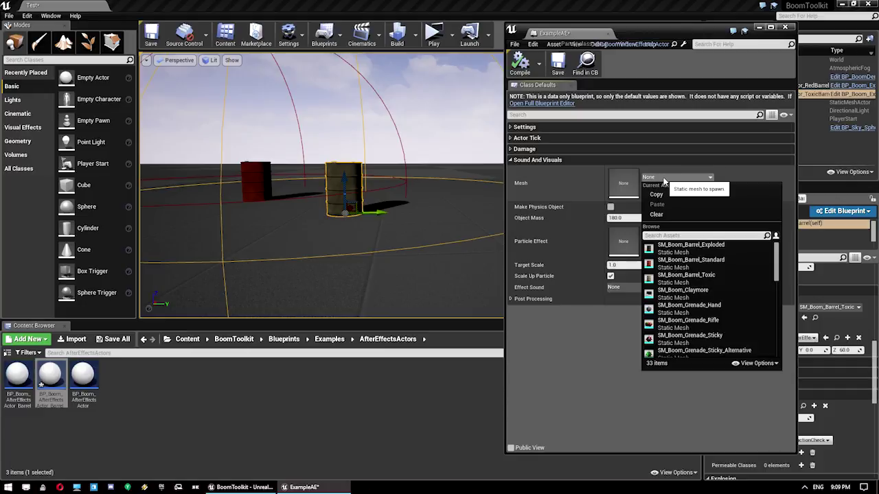
left_click(664, 179)
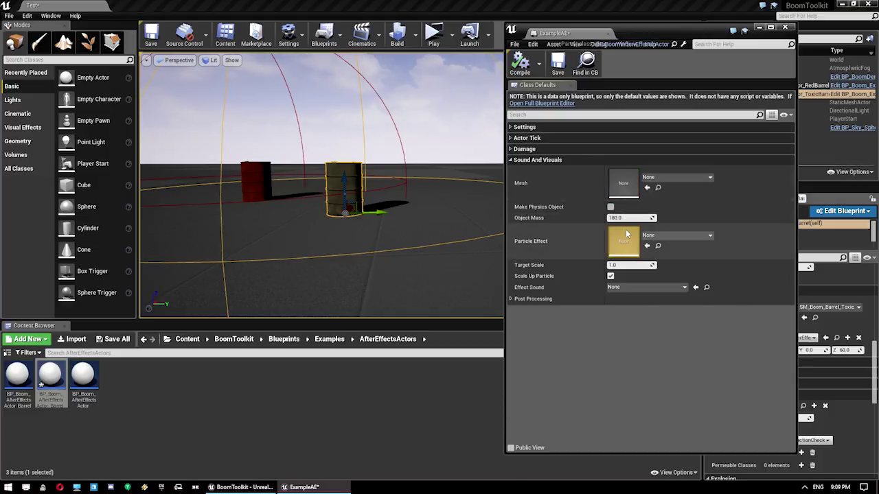
left_click(668, 236)
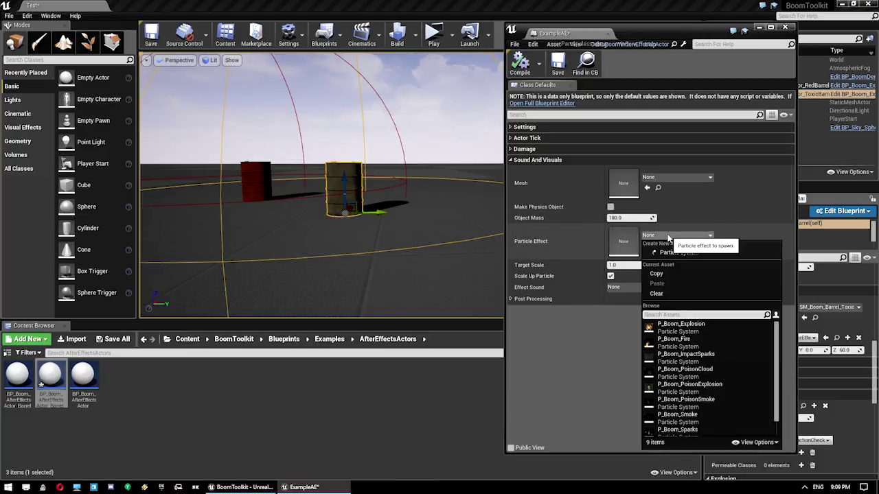
left_click(672, 232)
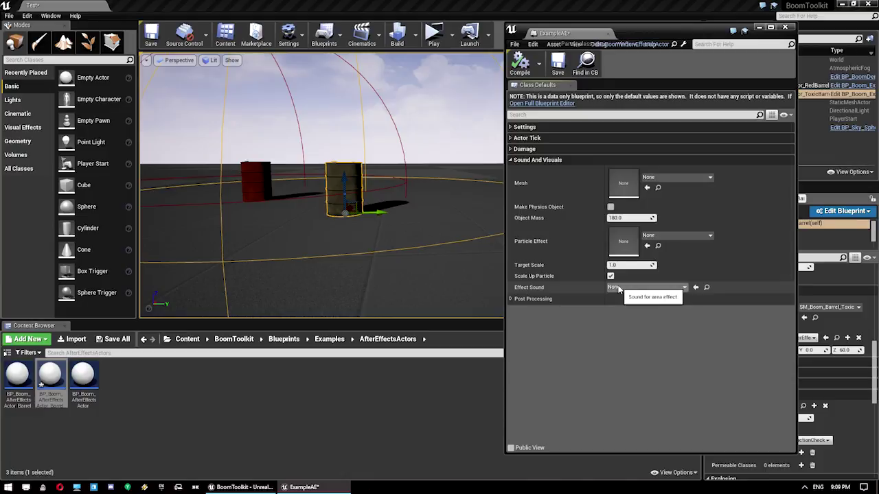
left_click_drag(450, 237, 477, 243)
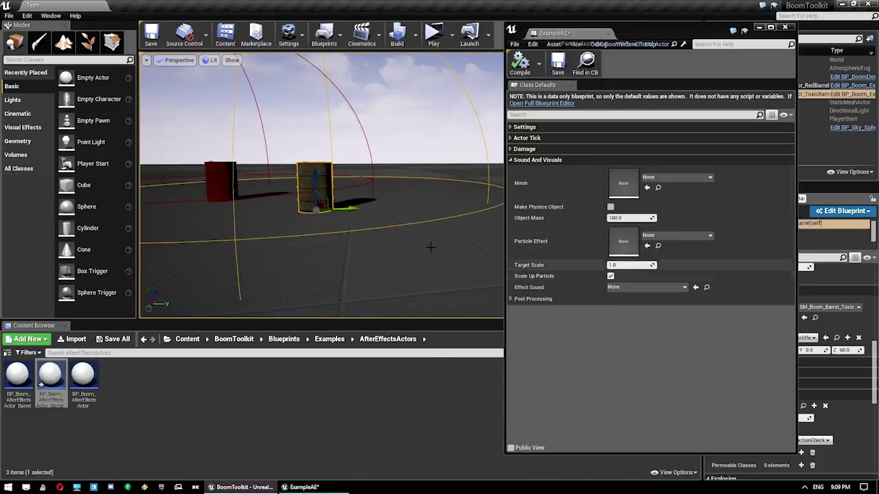
Step: Open the toxic cloud after-effects blueprint and turn off Scale Up Particle
double_click(50, 376)
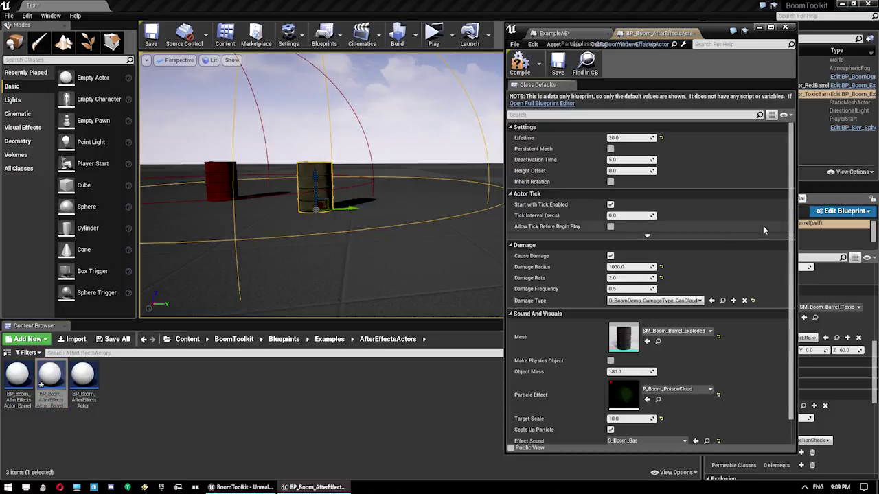
scroll(764, 230, "down", 1)
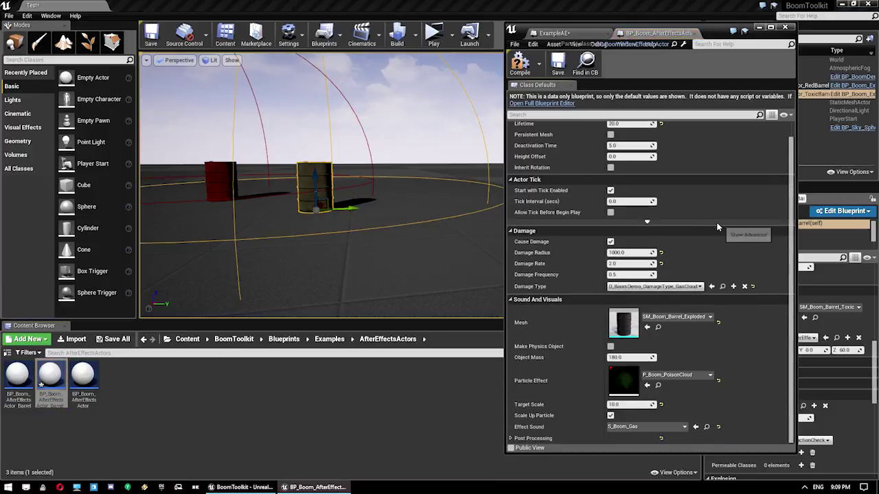
left_click(611, 415)
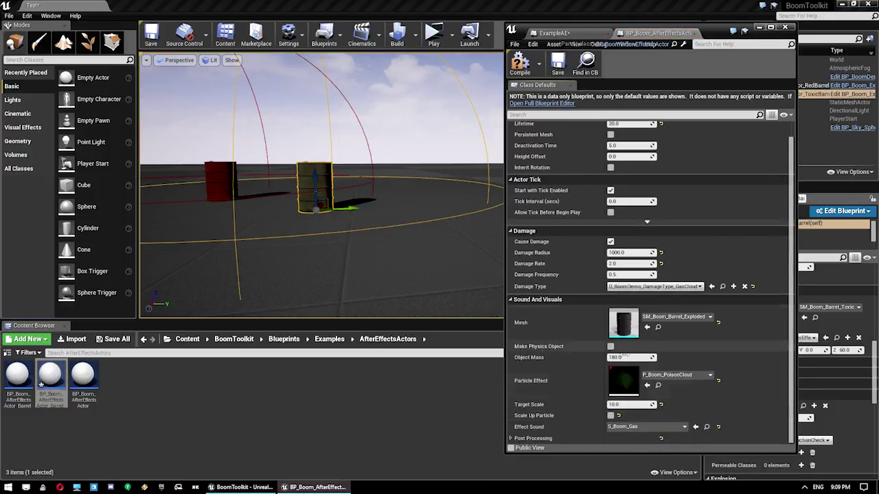
Step: Play from a floor spot in front of the barrels, shoot the toxic barrel to test its cloud without scale-up, and stop playing
left_click_drag(332, 213, 325, 249)
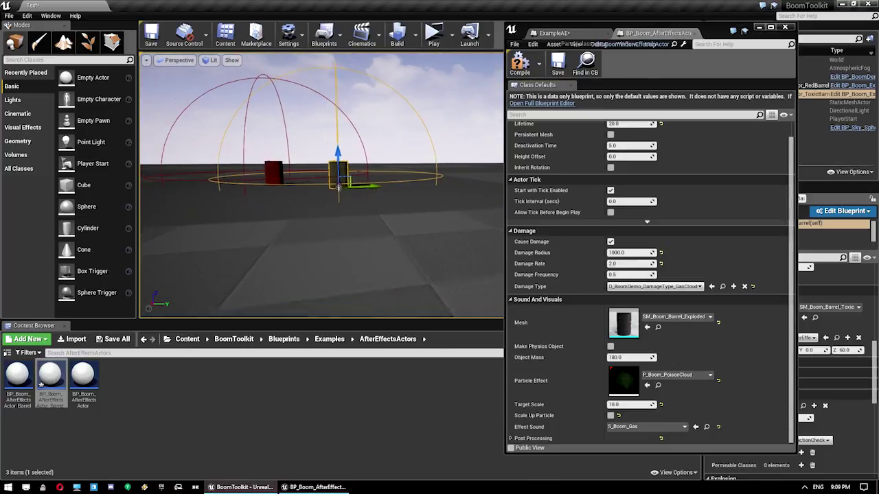
right_click(276, 151)
left_click(353, 451)
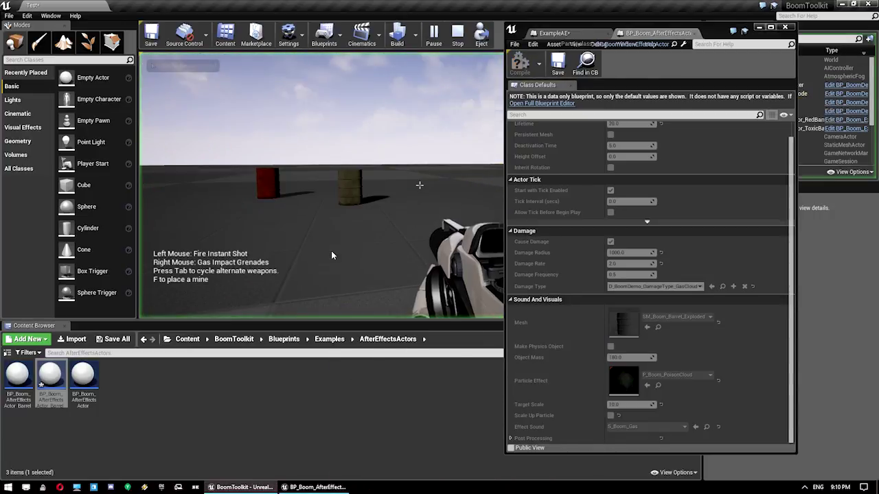
key("super")
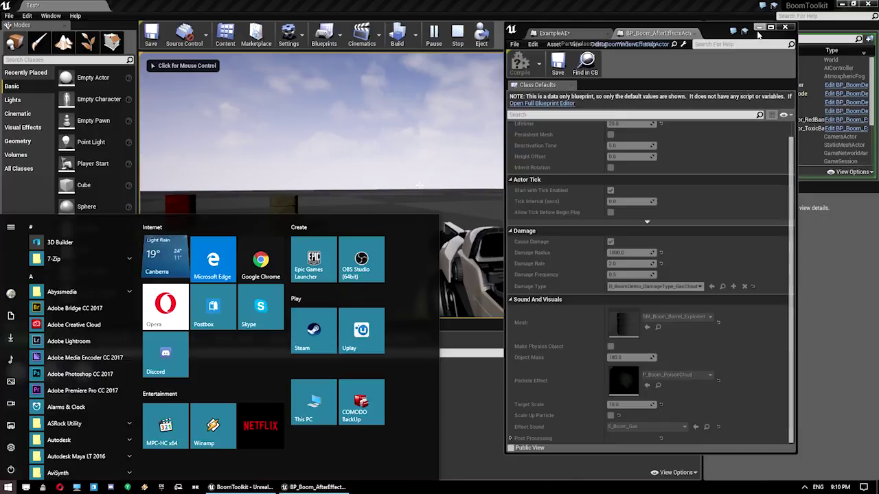
left_click(759, 27)
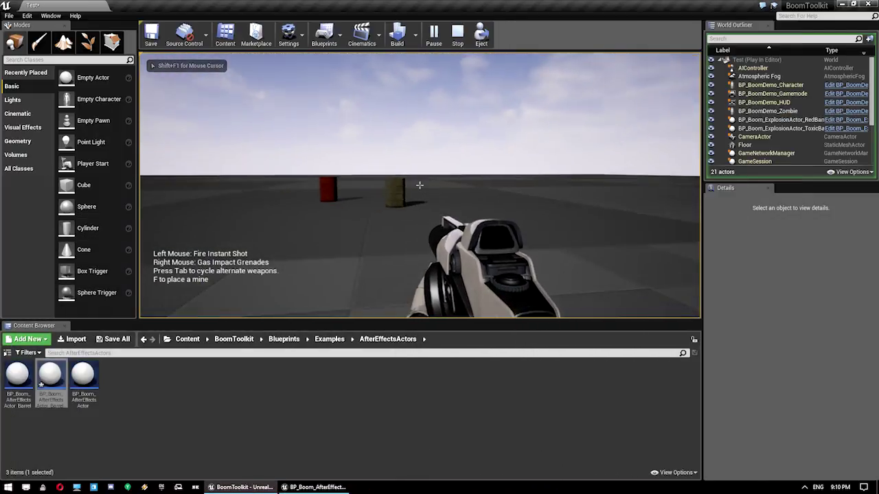
left_click(420, 185)
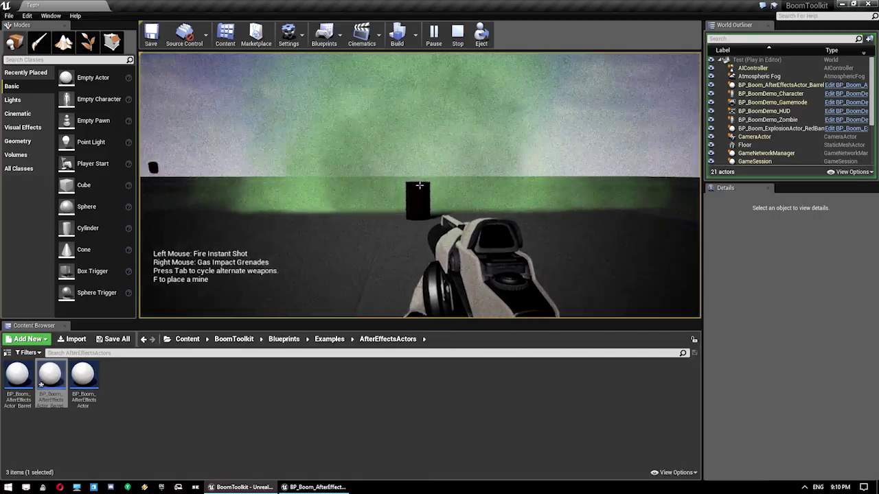
key("Escape")
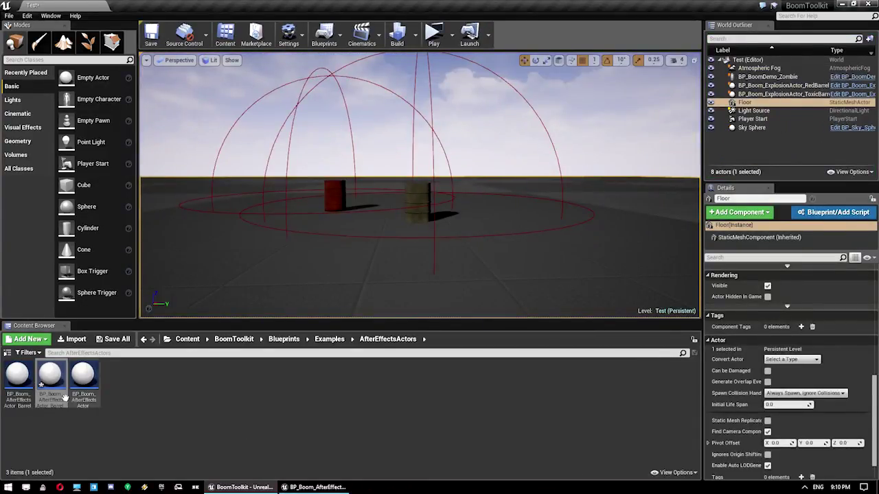
Step: Turn Scale Up Particle back on in the toxic cloud blueprint and minimize the blueprint window
double_click(66, 398)
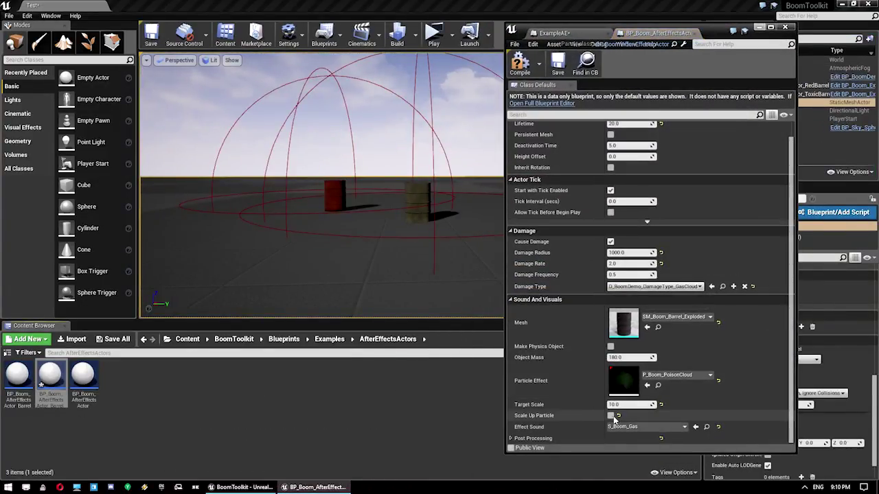
left_click(610, 416)
left_click(759, 26)
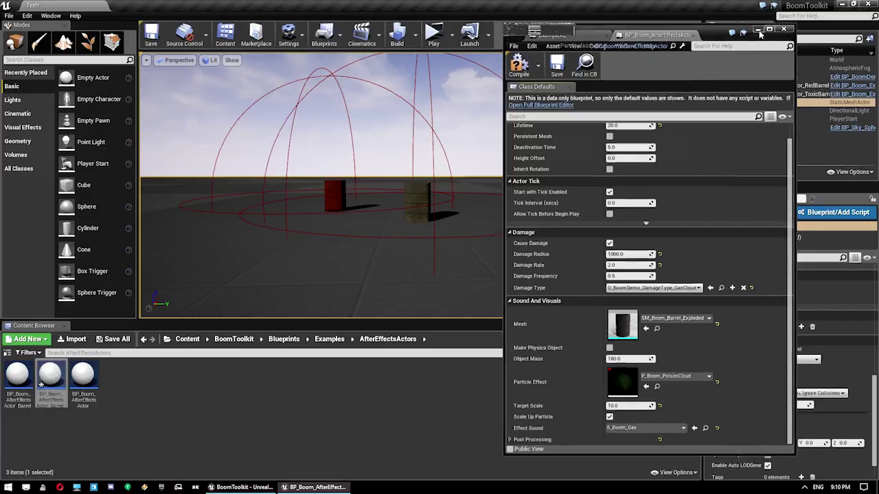
Step: Play the level, shoot the toxic barrel to test the cloud with scale-up enabled, and stop playing
left_click(446, 30)
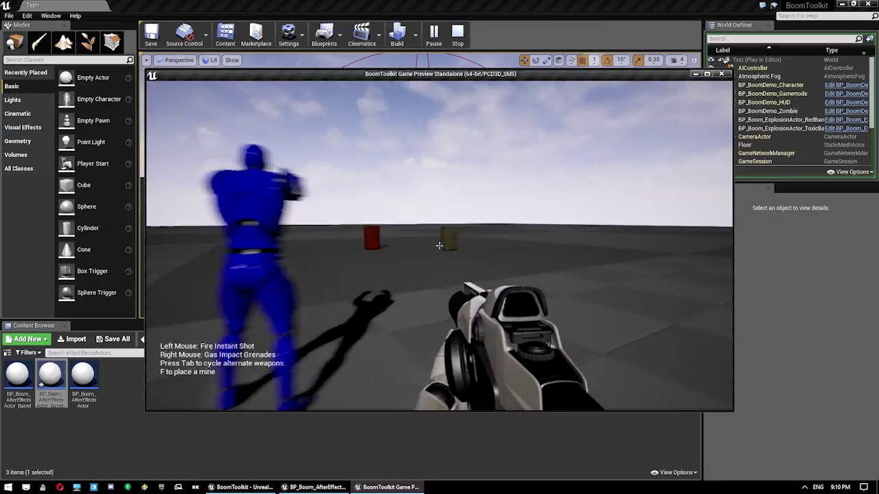
left_click(440, 245)
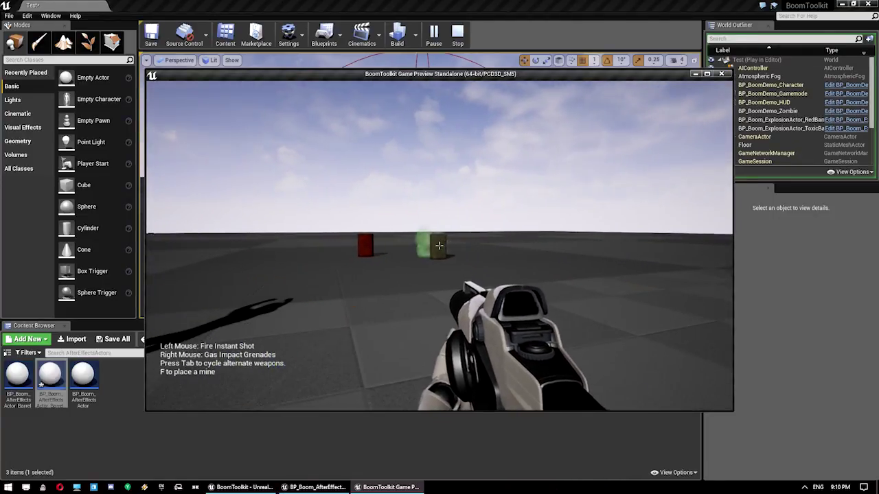
left_click(440, 245)
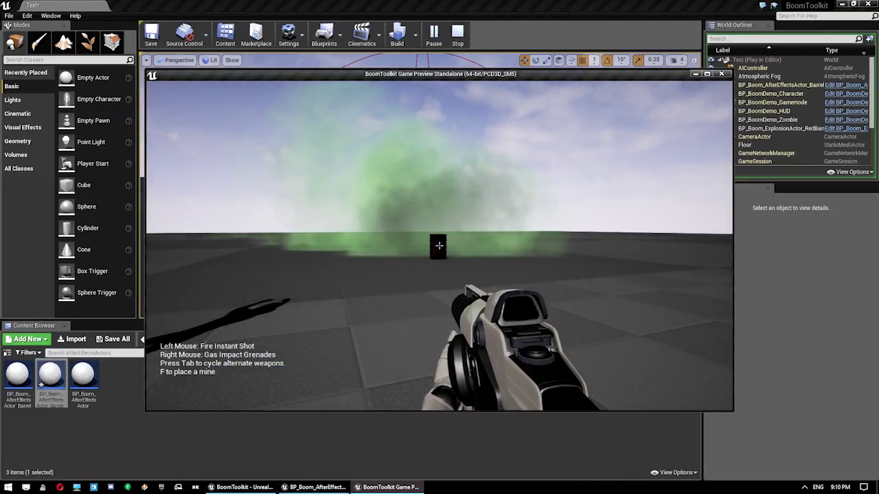
key("Escape")
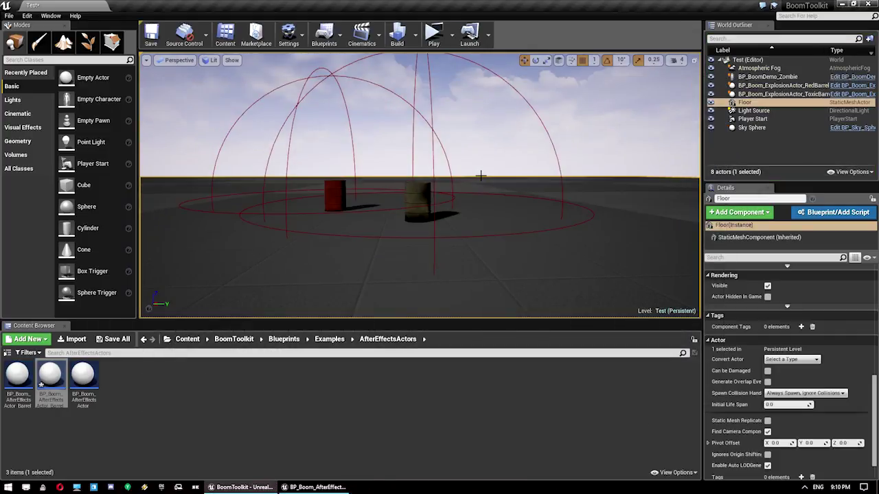
Step: Bring the blueprint window back, switch to ExampleAE, and look through the sounds available for Effect Sound
left_click(50, 371)
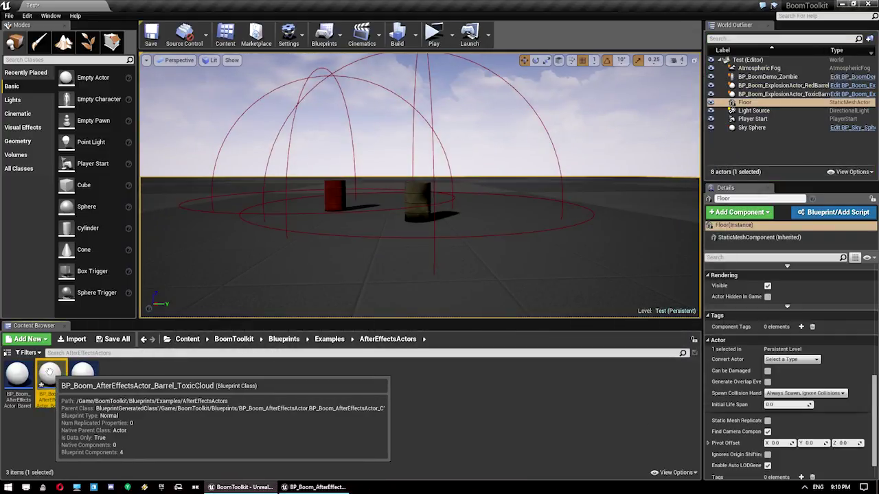
double_click(50, 373)
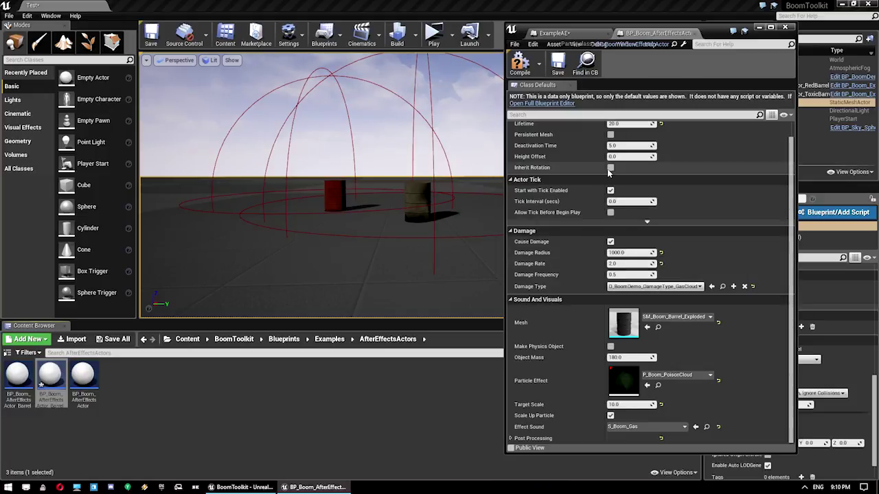
left_click(581, 35)
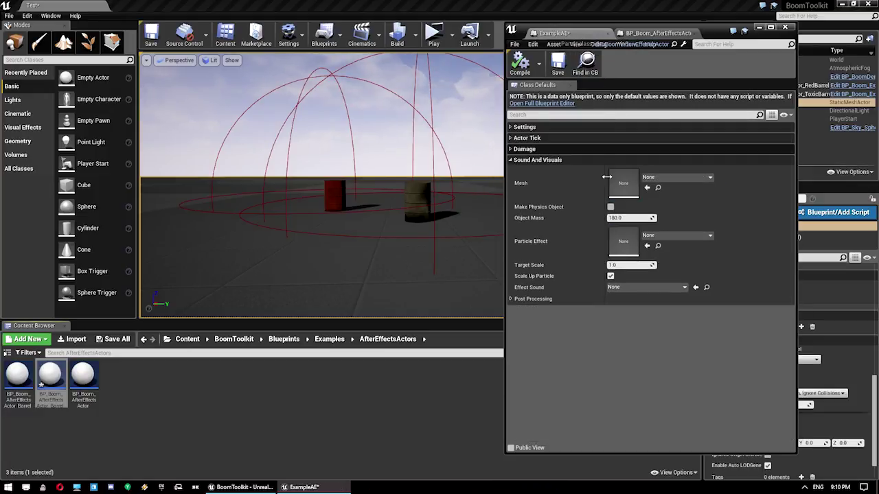
left_click(641, 287)
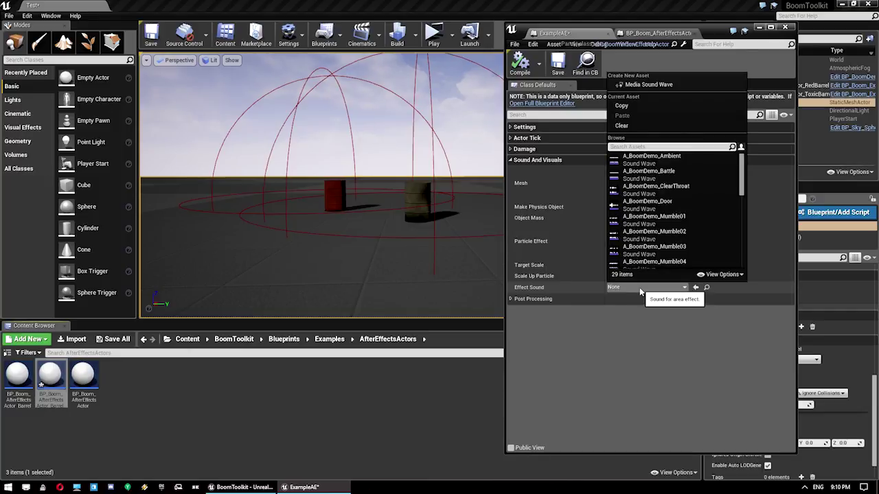
left_click(639, 290)
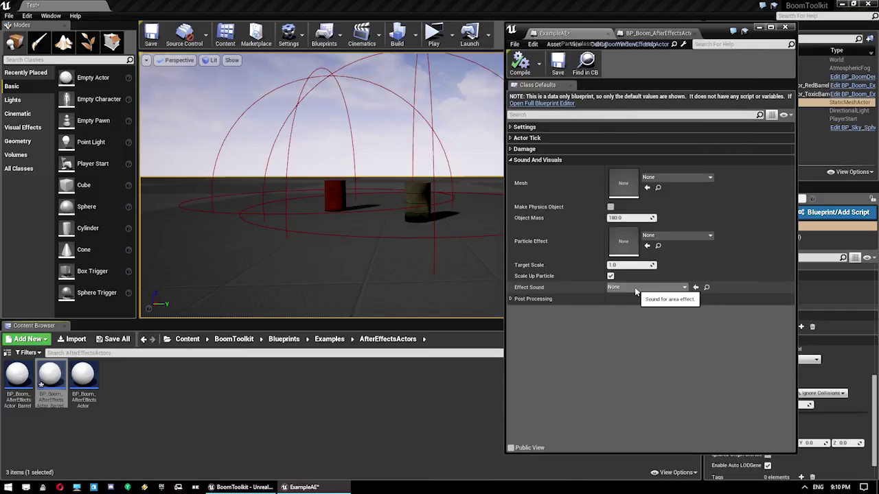
Step: Examine ExampleAE's Post Processing categories, including the array under Blendables
left_click(512, 299)
scroll(590, 299, "down", 1)
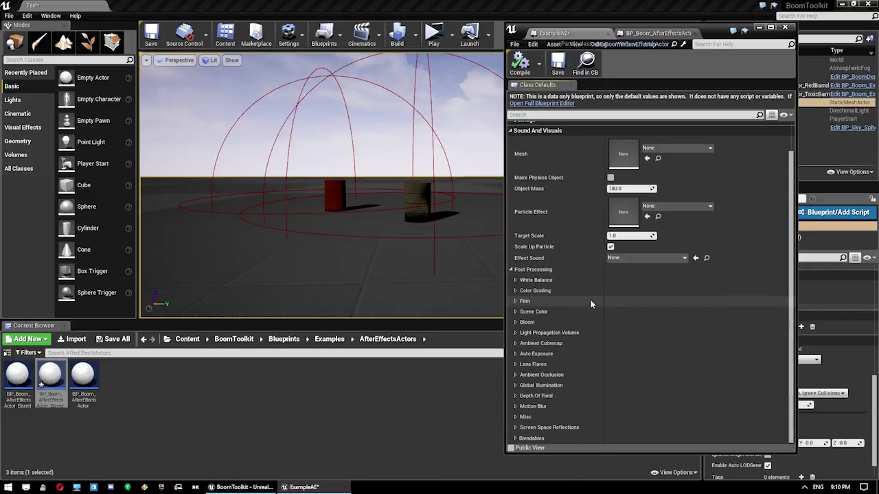
left_click(517, 439)
scroll(538, 418, "down", 1)
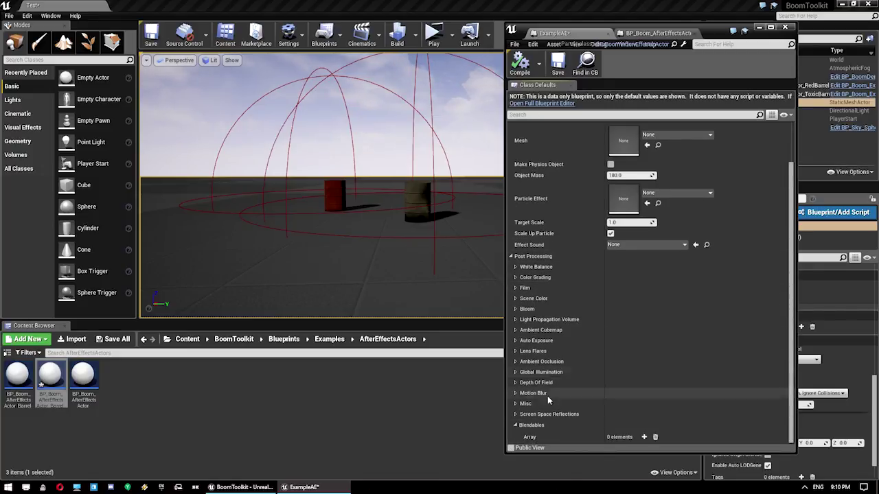
left_click(516, 426)
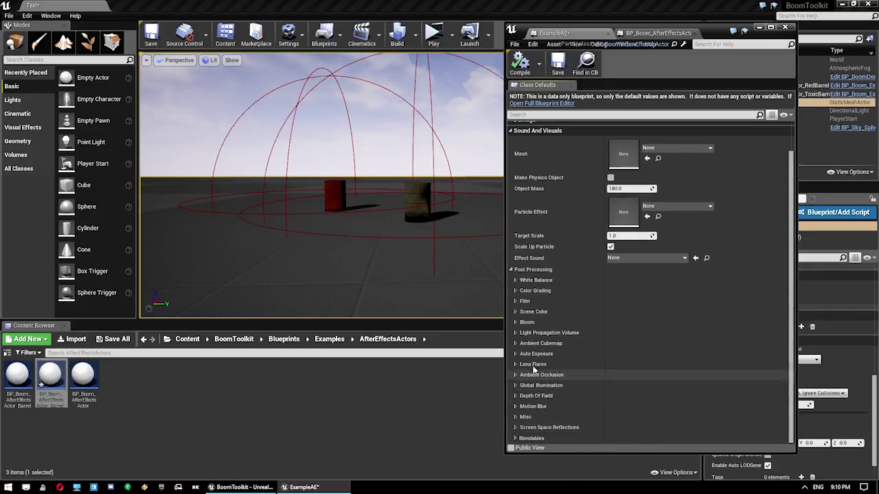
Step: Collapse Post Processing and close both the ExampleAE and toxic cloud blueprints
left_click(521, 270)
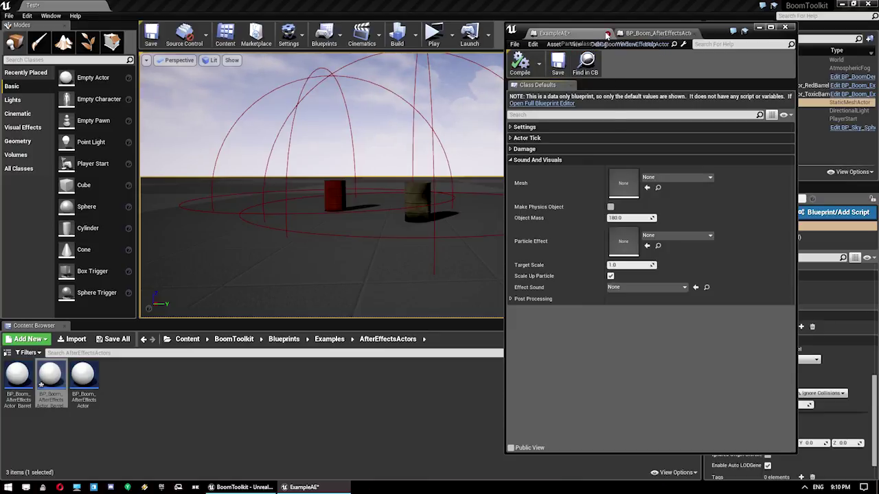
left_click(607, 34)
left_click(605, 35)
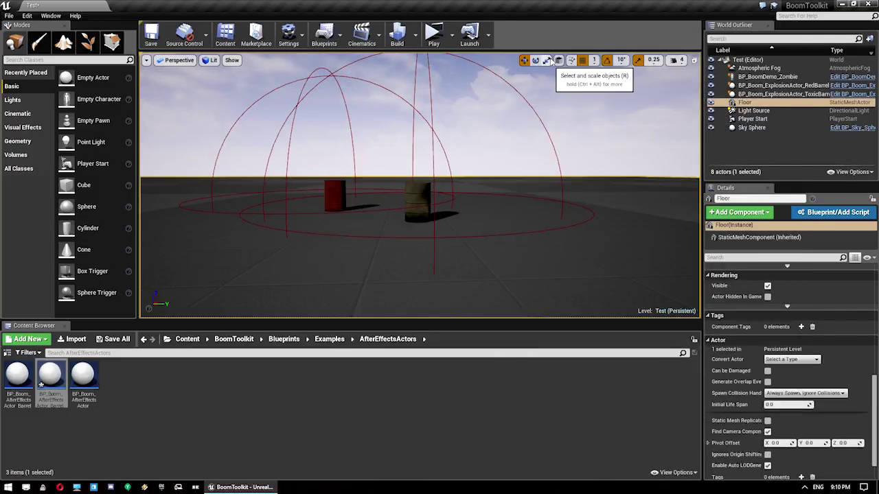